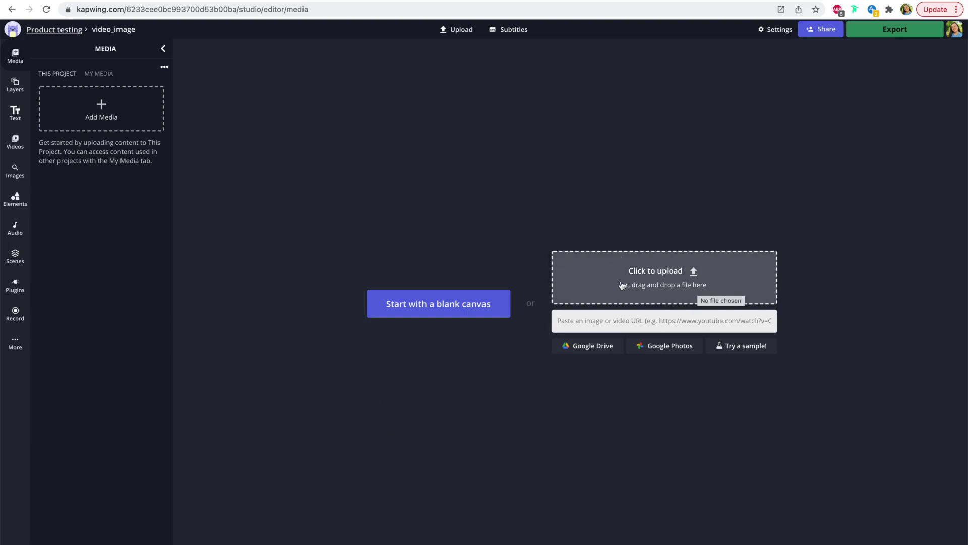
Search stock videos for 'car' and add the one-minute highway traffic clip to the timeline
left_click(614, 320)
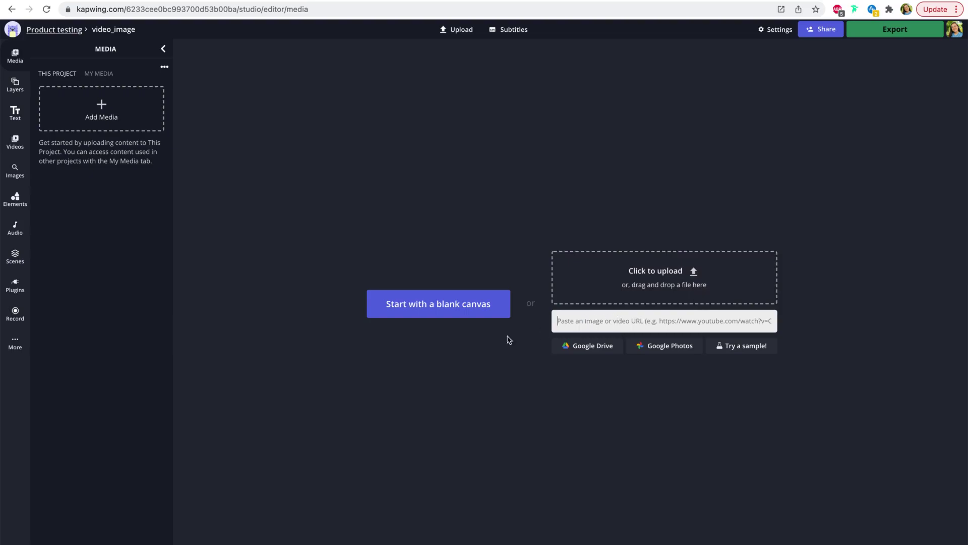
left_click(14, 144)
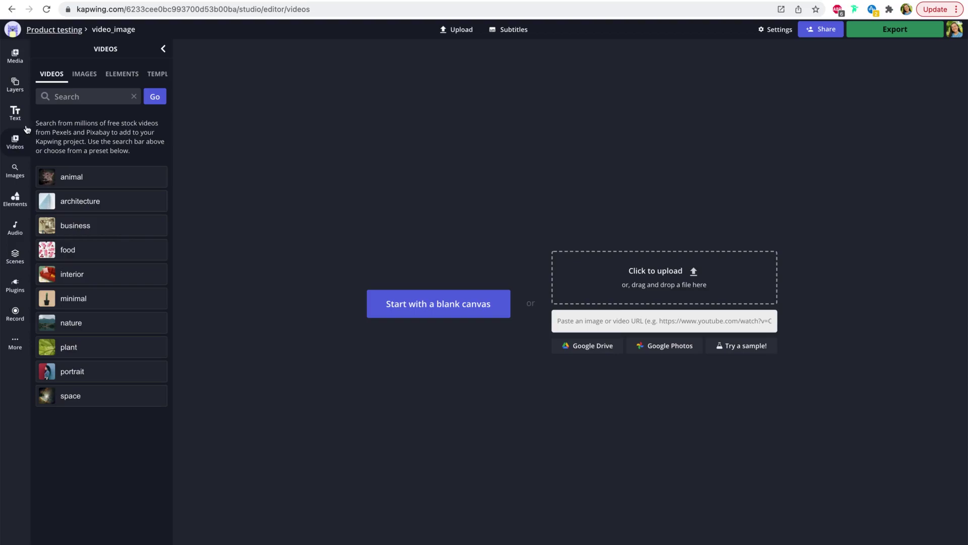
left_click(77, 100)
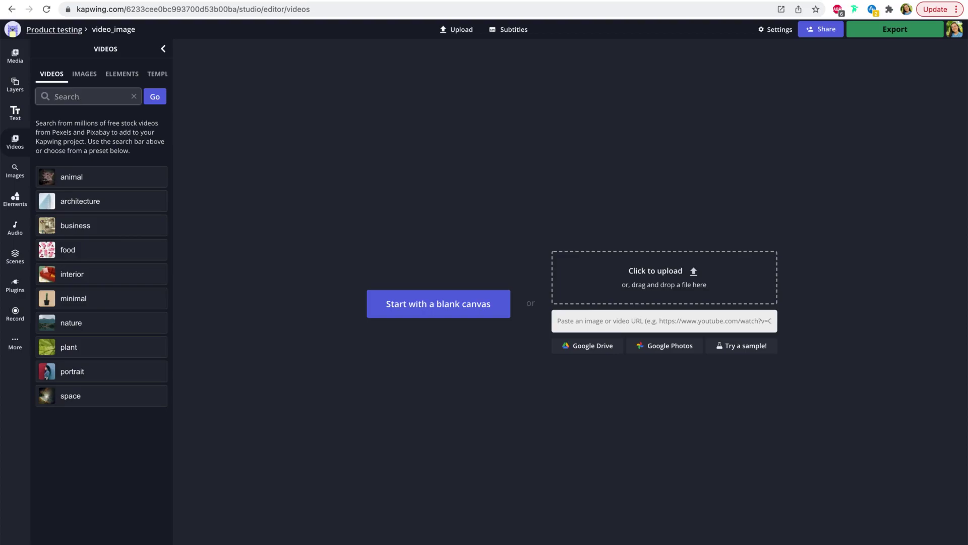
type("car")
key("Return")
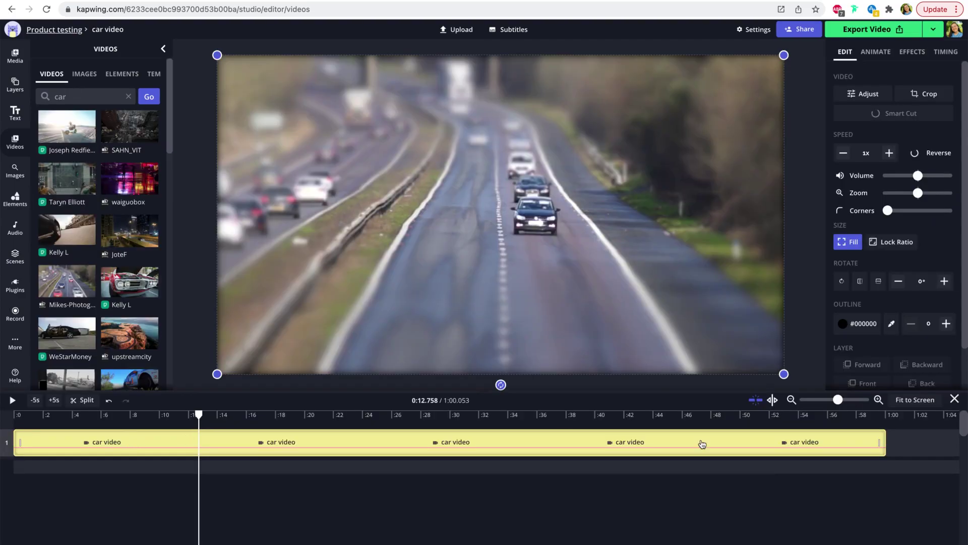
left_click_drag(199, 415, 785, 415)
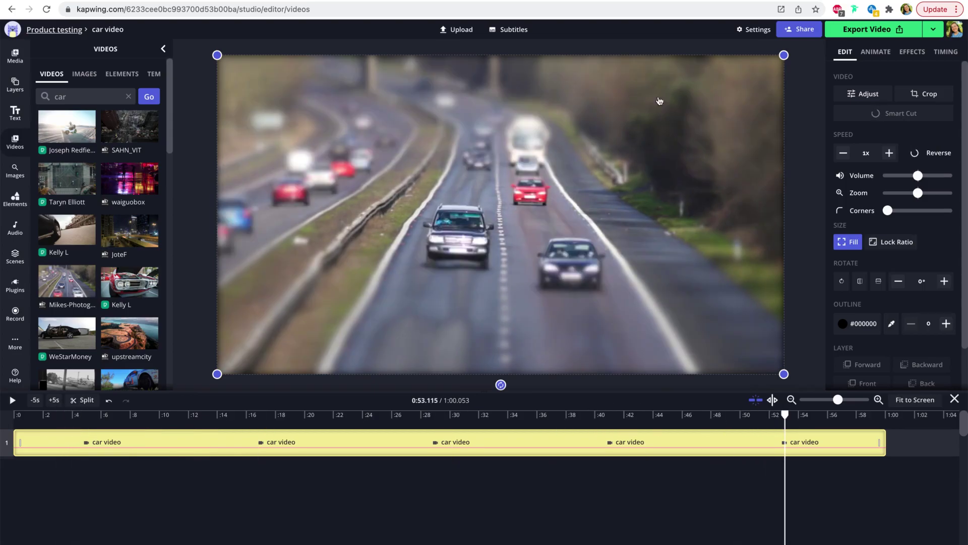
Move the playhead to about 0:22, where the white truck appears
left_click(801, 208)
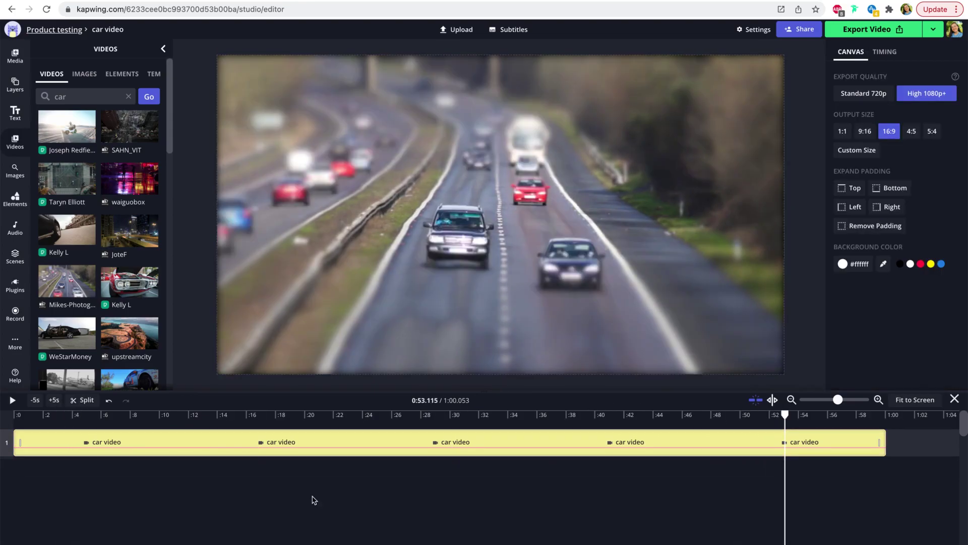
left_click(167, 414)
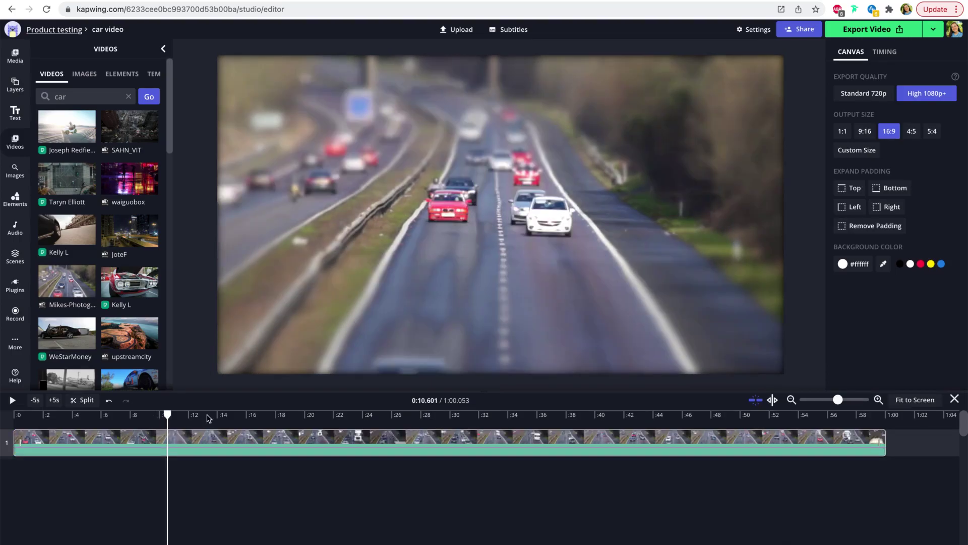
left_click(246, 414)
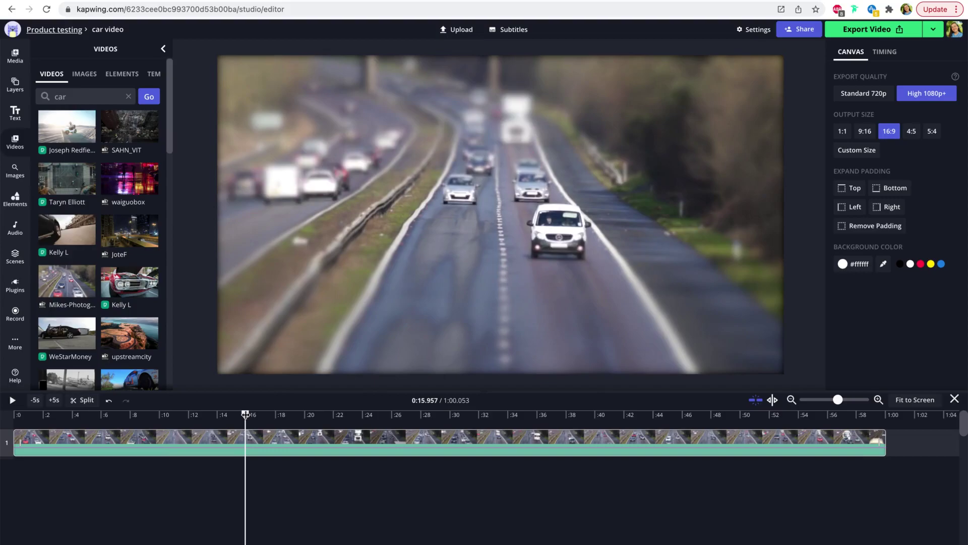
left_click_drag(245, 414, 335, 414)
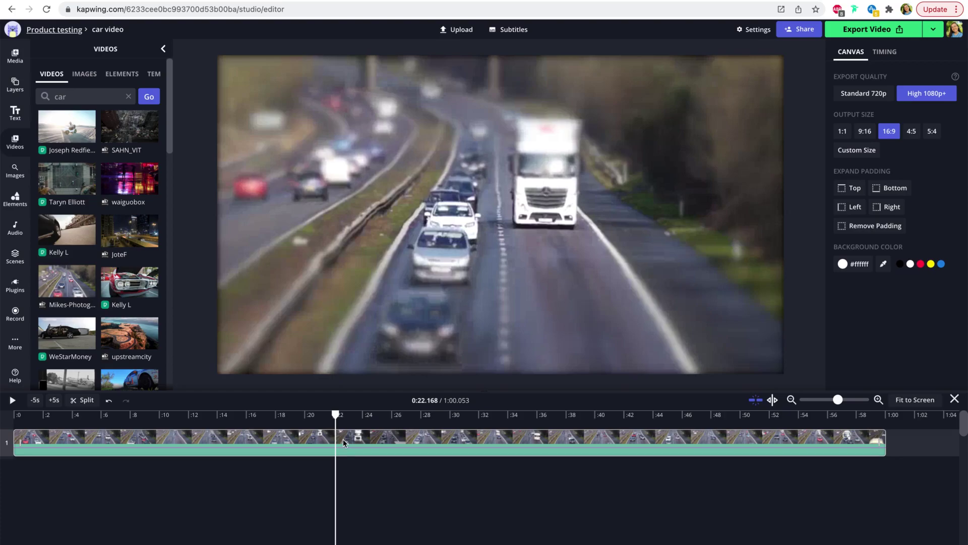
Insert a roughly three-second freeze frame of the truck shot at 0:22.317
right_click(343, 442)
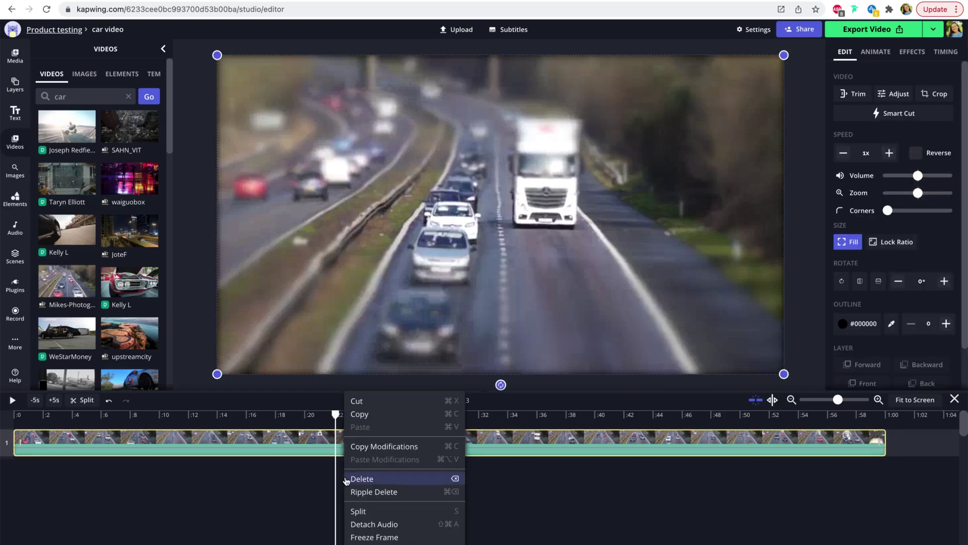
left_click(377, 537)
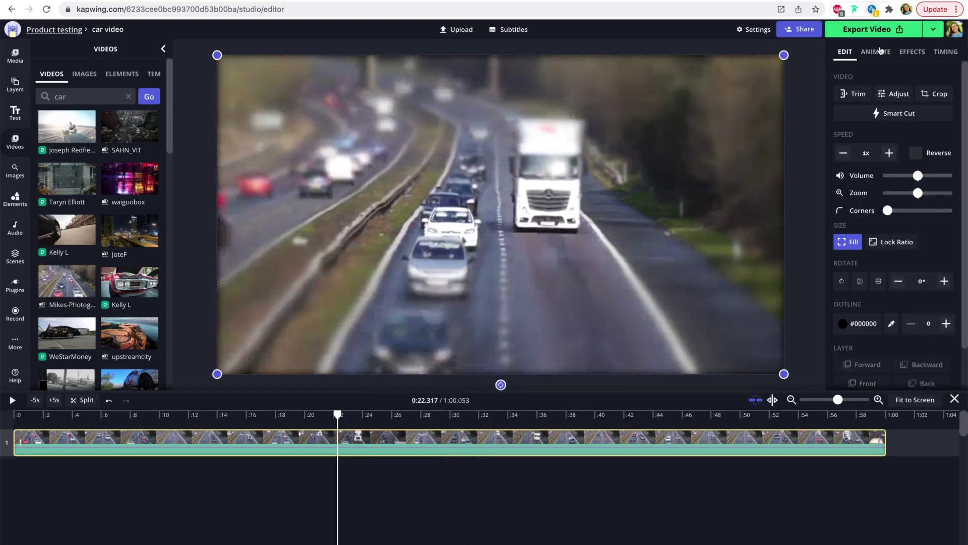
left_click(945, 54)
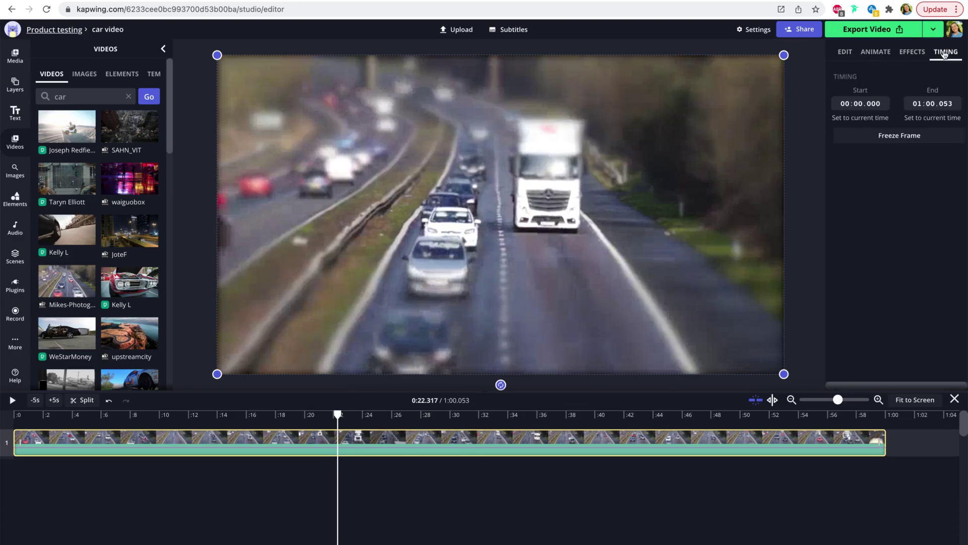
left_click(881, 138)
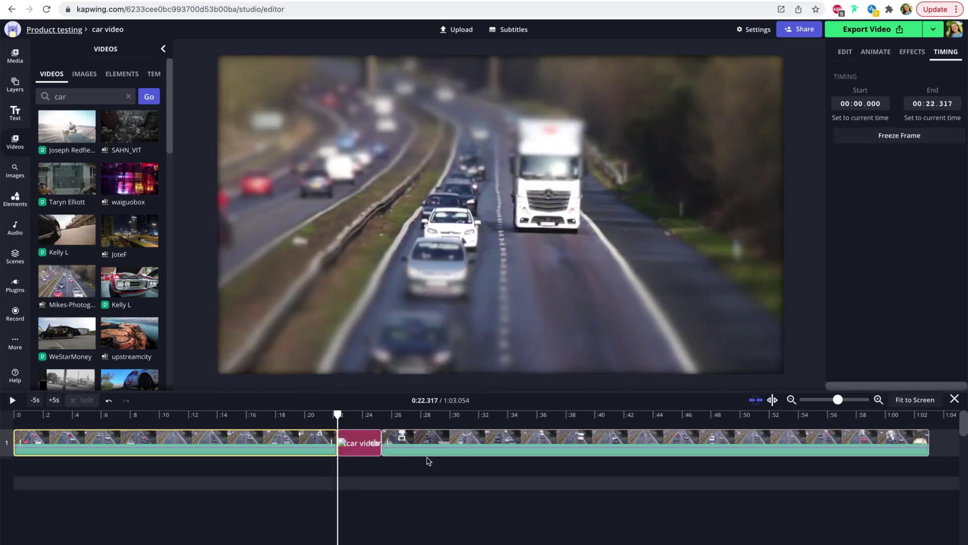
Play back the section around the freeze frame, then select the pink frozen clip
left_click_drag(338, 415, 279, 414)
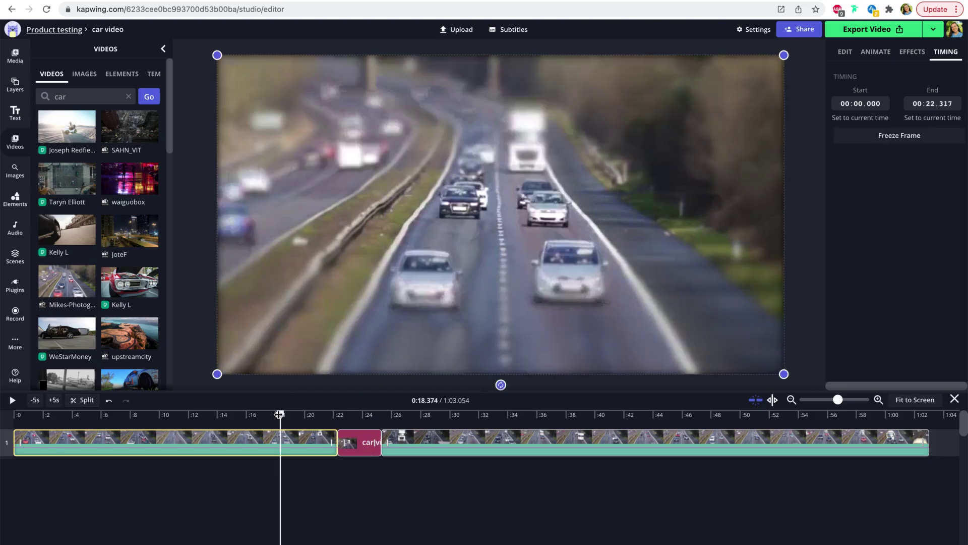
key("space")
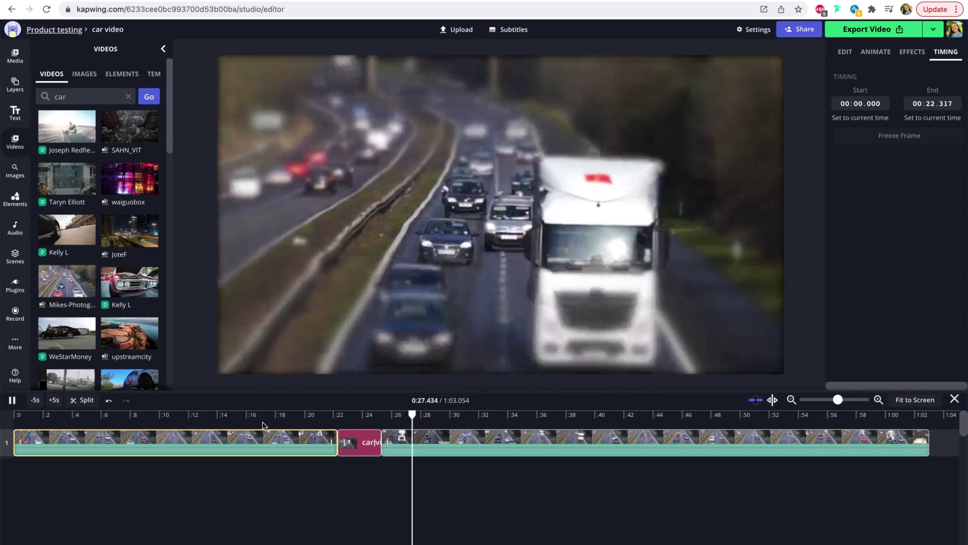
key("space")
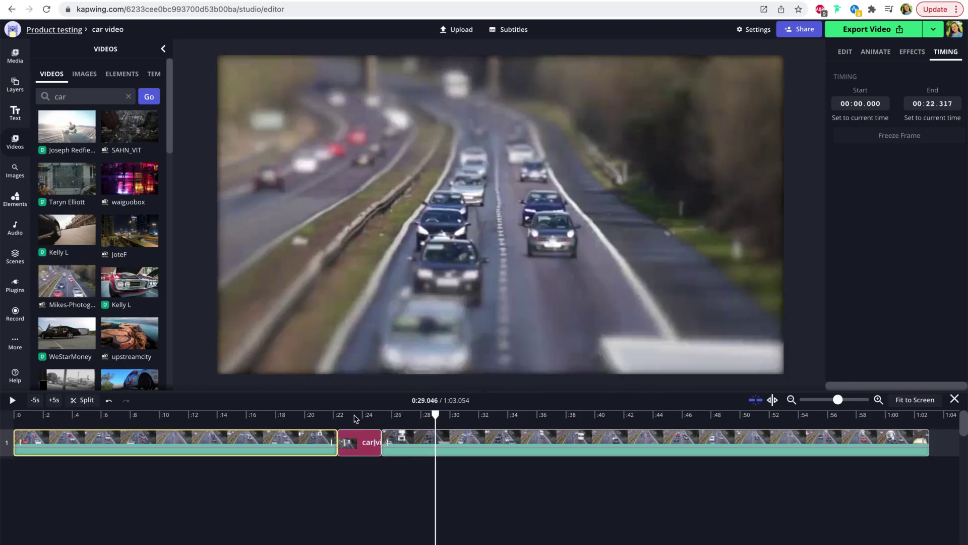
left_click(355, 415)
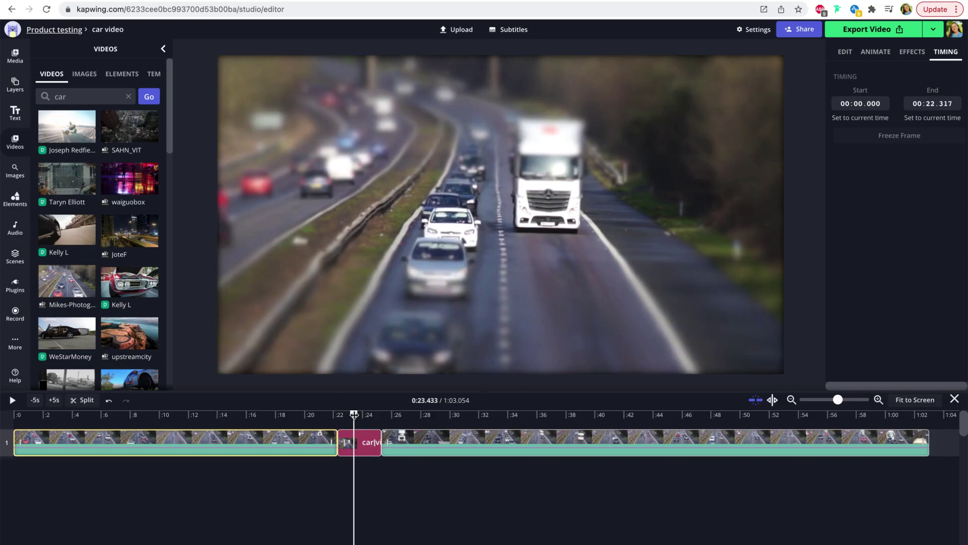
left_click(359, 446)
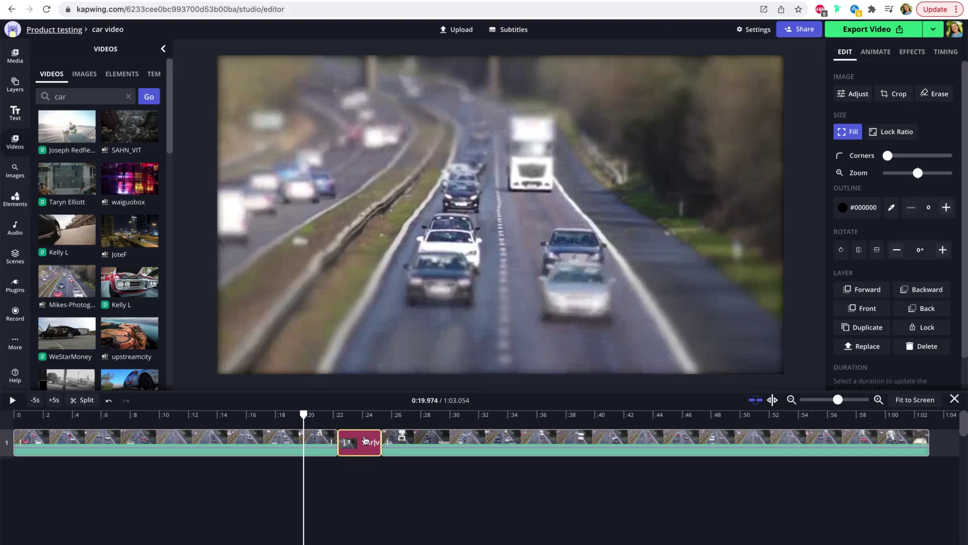
Stretch the freeze-frame clip to about ten seconds, bringing the project to 1:10.716
left_click_drag(381, 441, 560, 438)
left_click_drag(357, 442, 492, 443)
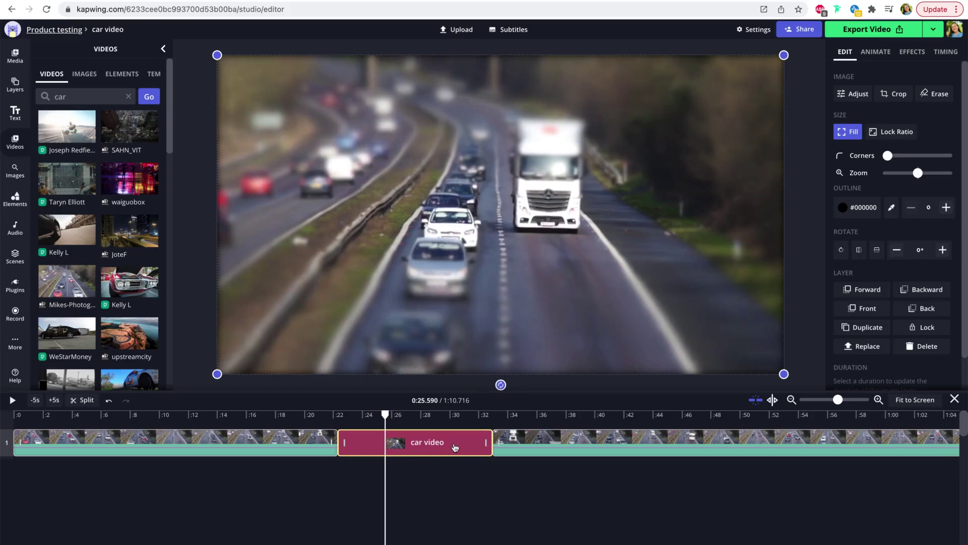
mouse_move(406, 453)
left_mouse_down()
mouse_move(192, 519)
mouse_move(71, 482)
mouse_move(71, 467)
mouse_move(70, 477)
mouse_move(353, 475)
mouse_move(437, 459)
mouse_move(391, 452)
mouse_move(398, 454)
left_mouse_up()
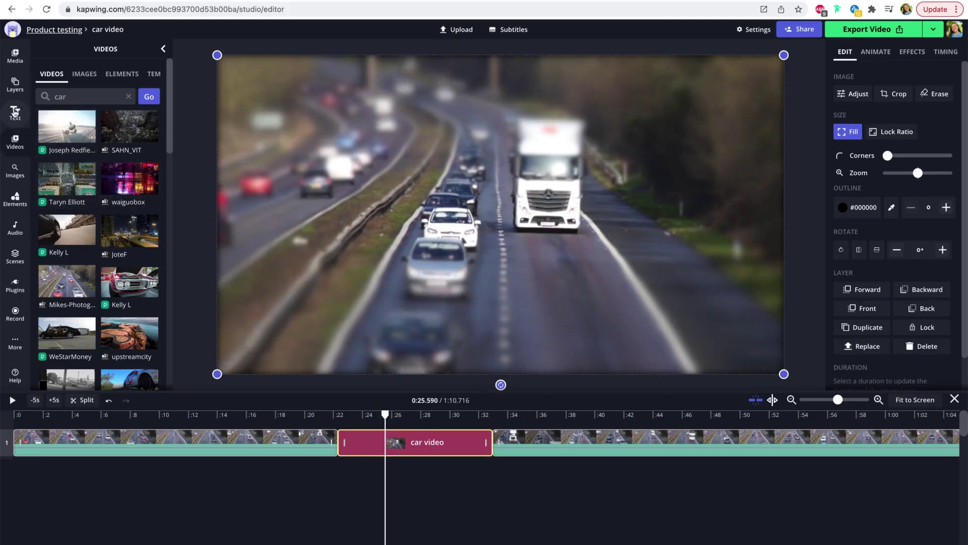
Move the caption left over the road and tilt the white pointer line diagonally
left_click(15, 116)
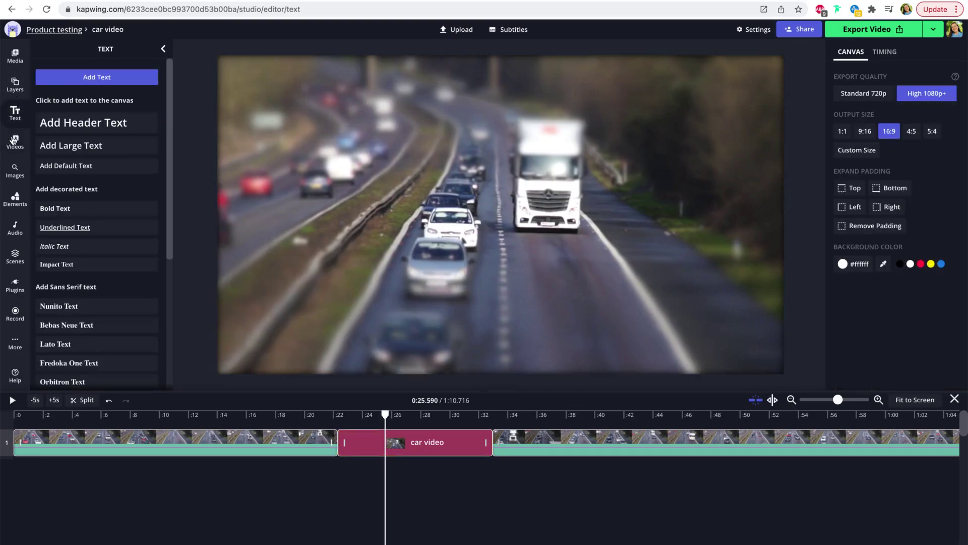
left_click(13, 173)
left_click(15, 199)
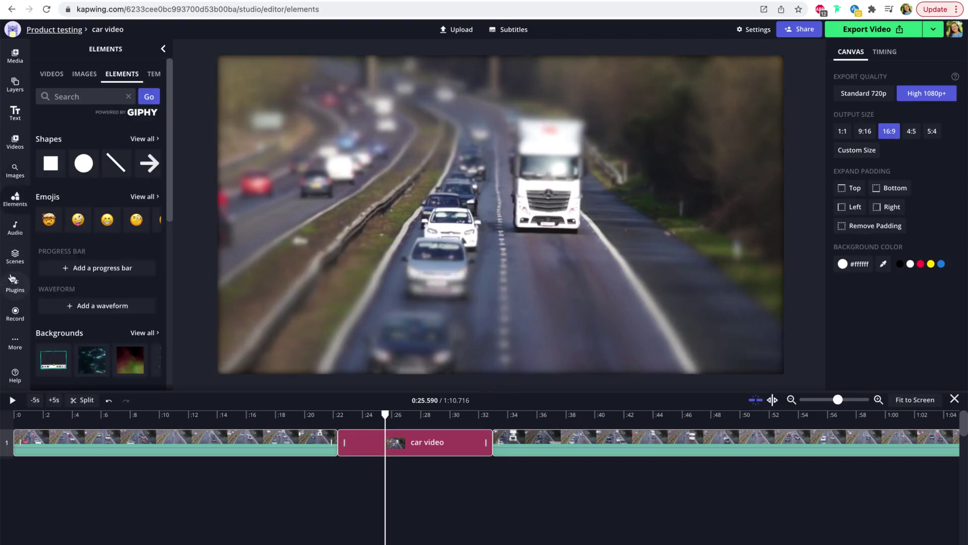
left_click(15, 342)
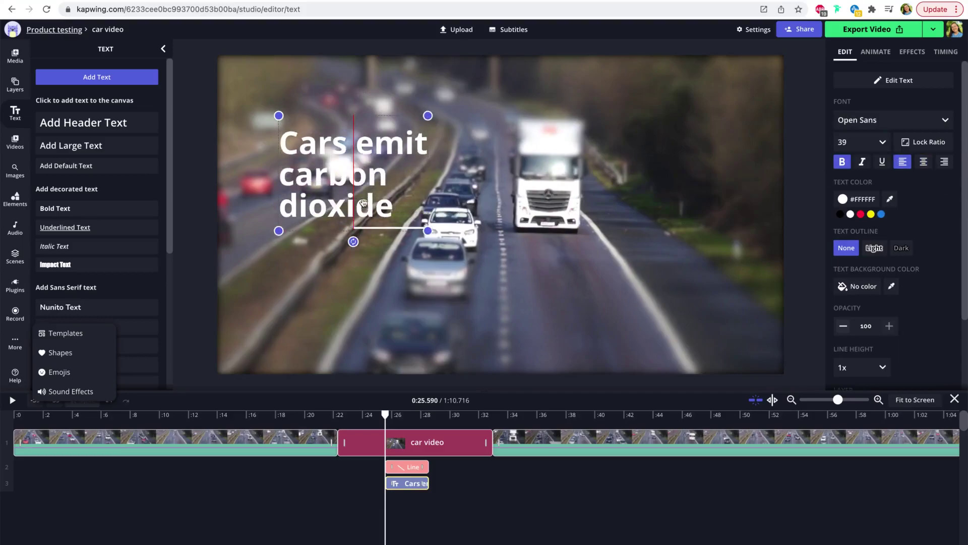
left_click_drag(363, 203, 343, 194)
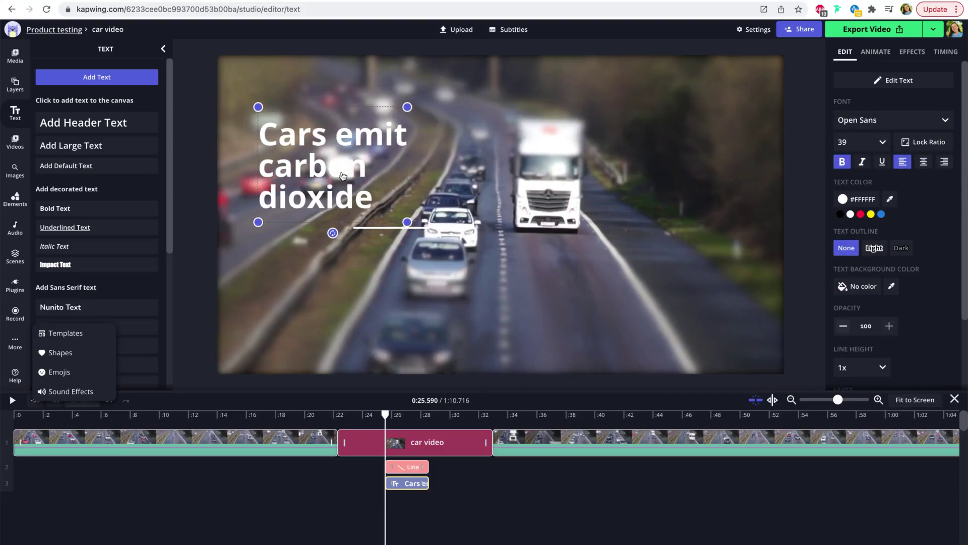
left_click(405, 230)
left_click_drag(354, 229, 381, 182)
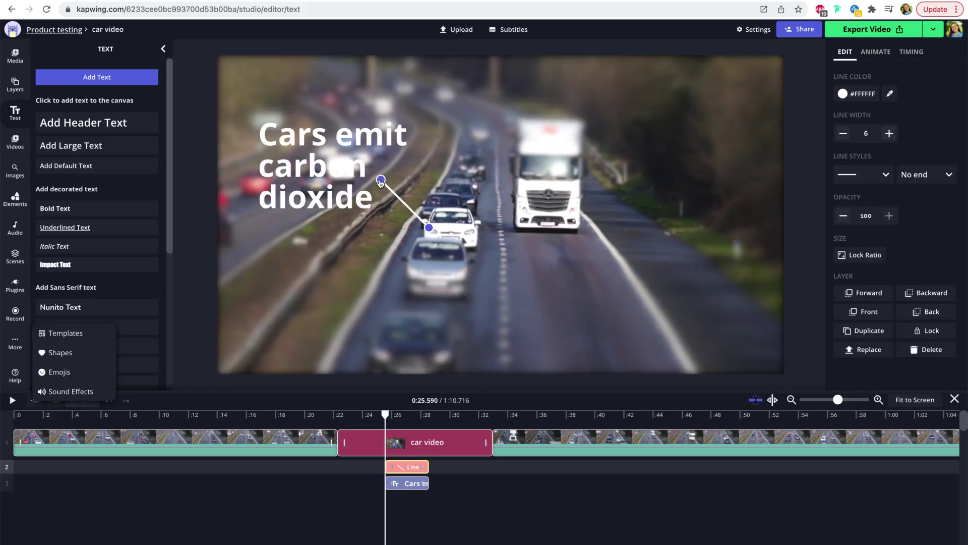
Add a drop shadow to the 'Cars emit carbon dioxide' caption
left_click(426, 226)
left_click(426, 227)
left_click(318, 166)
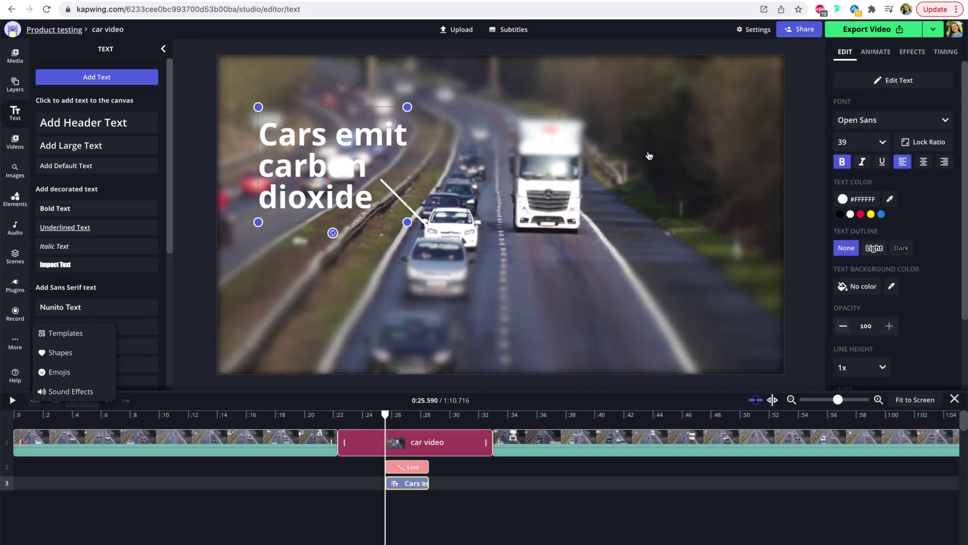
left_click(913, 51)
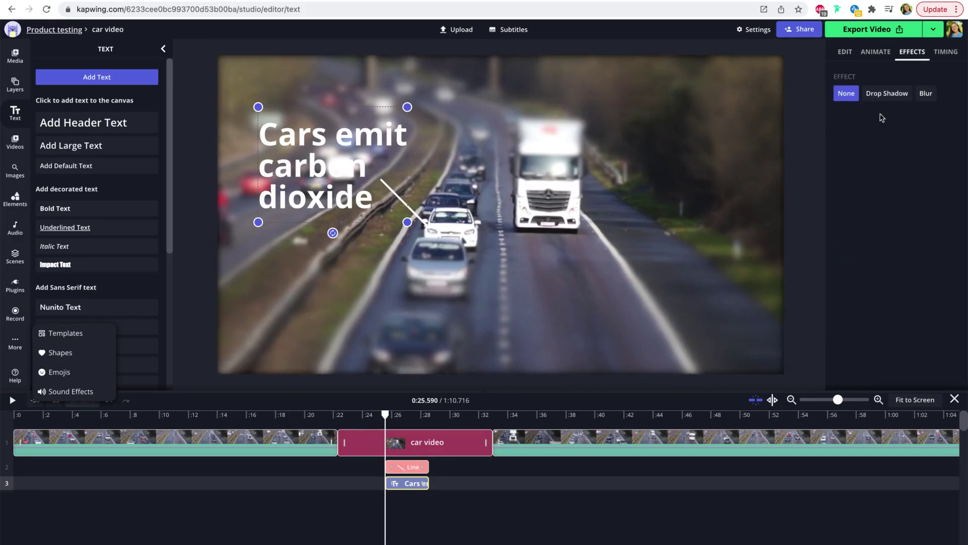
left_click(887, 93)
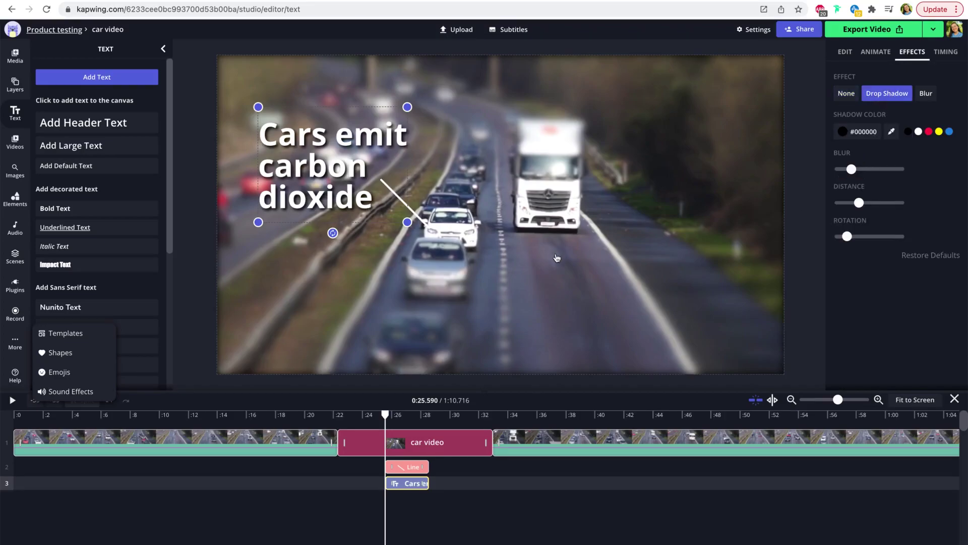
left_click(476, 272)
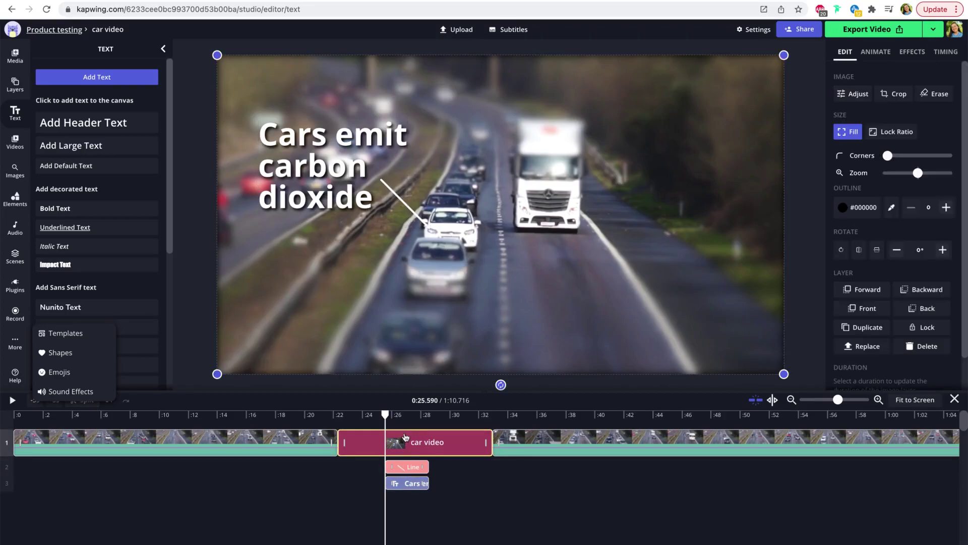
Extend the caption clip so it spans about 0:22 to 0:33
left_click(405, 415)
left_click(411, 467)
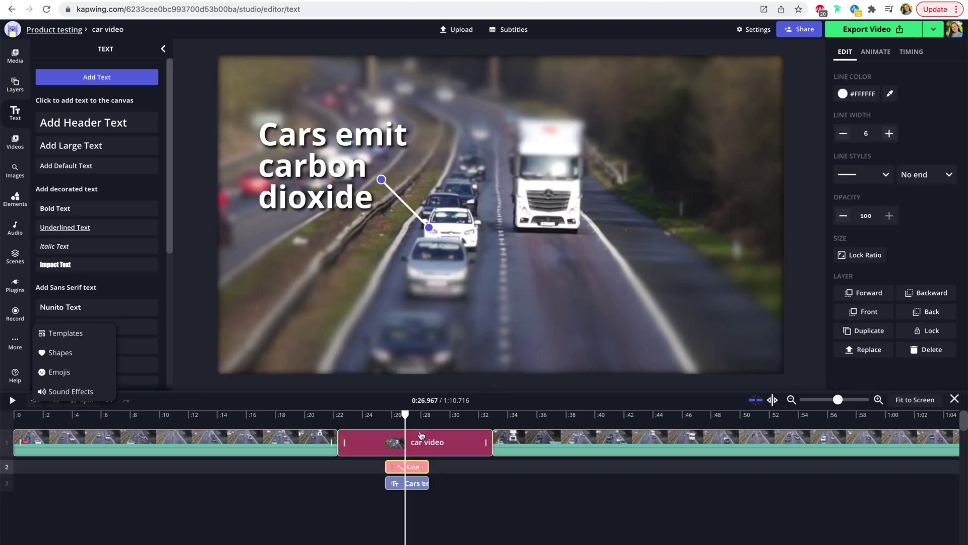
left_click(435, 414)
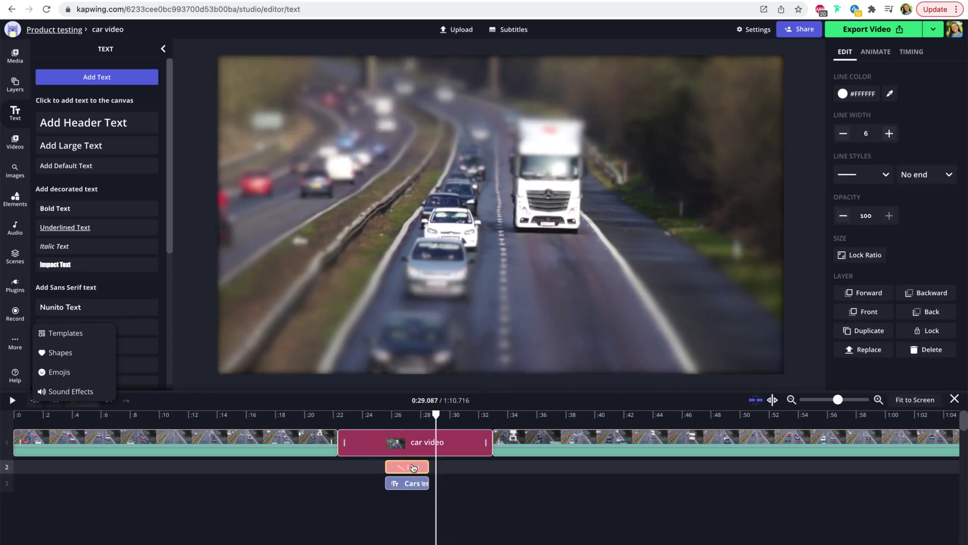
left_click_drag(408, 417, 448, 416)
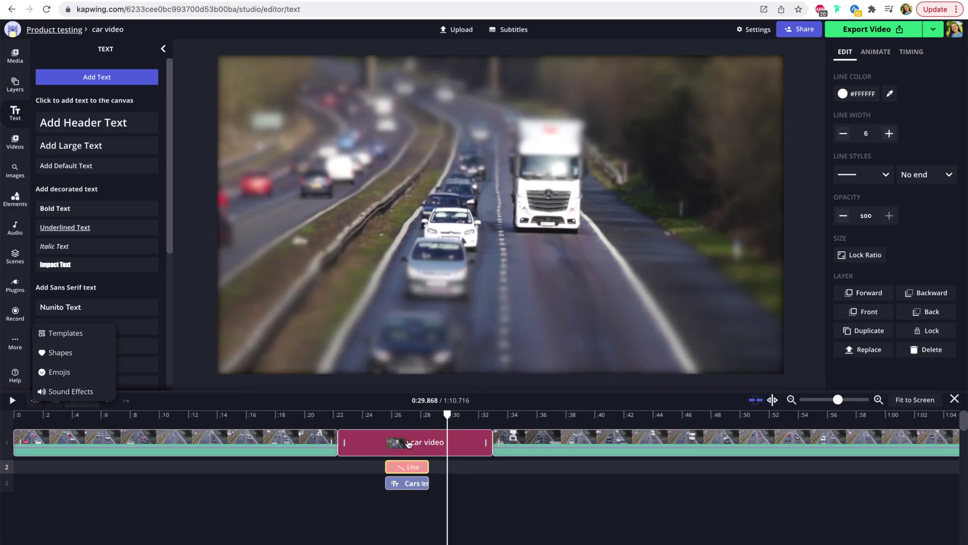
left_click(404, 415)
left_click(417, 483)
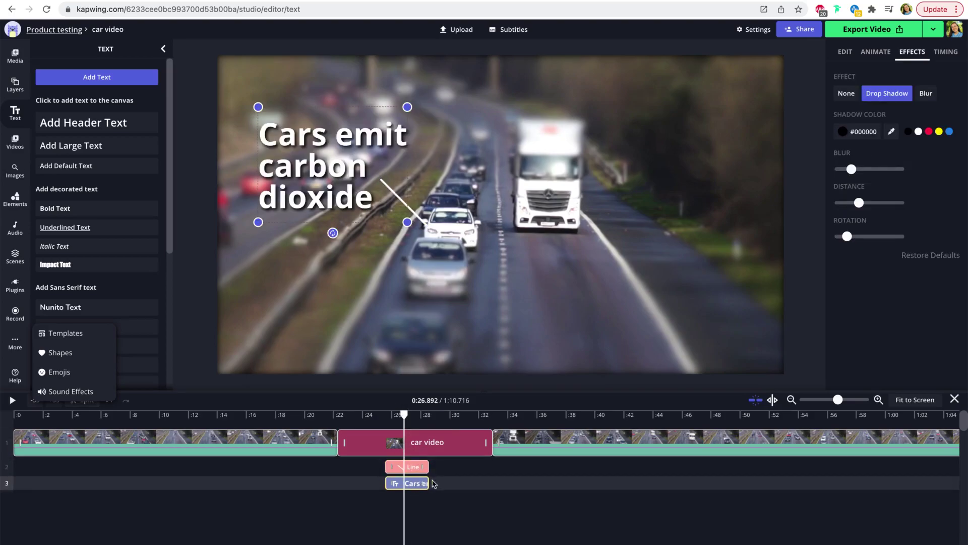
left_click_drag(430, 483, 491, 483)
left_click_drag(386, 483, 338, 484)
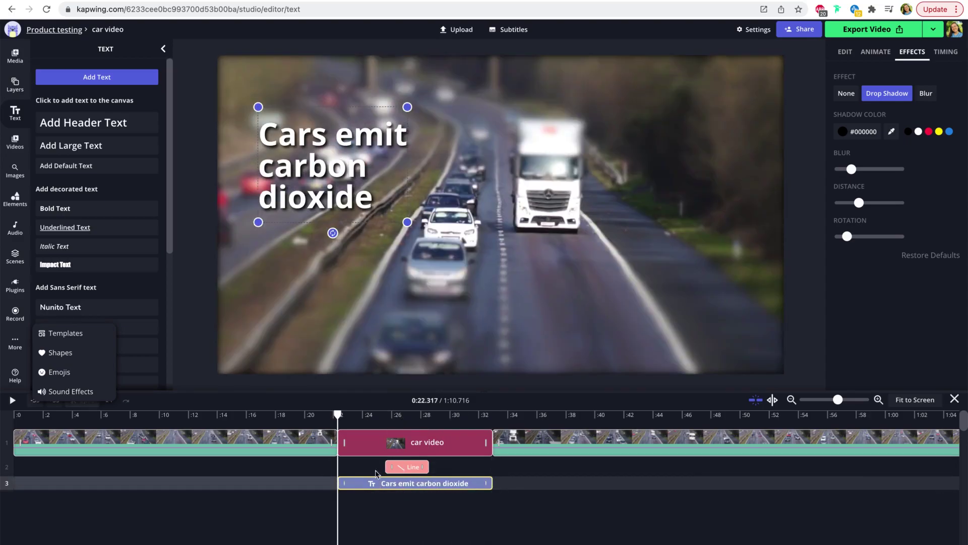
Extend the Line clip to run from 0:22.3 to about 0:33, matching the caption
left_click(402, 468)
left_click_drag(428, 467, 491, 467)
left_click_drag(387, 467, 338, 466)
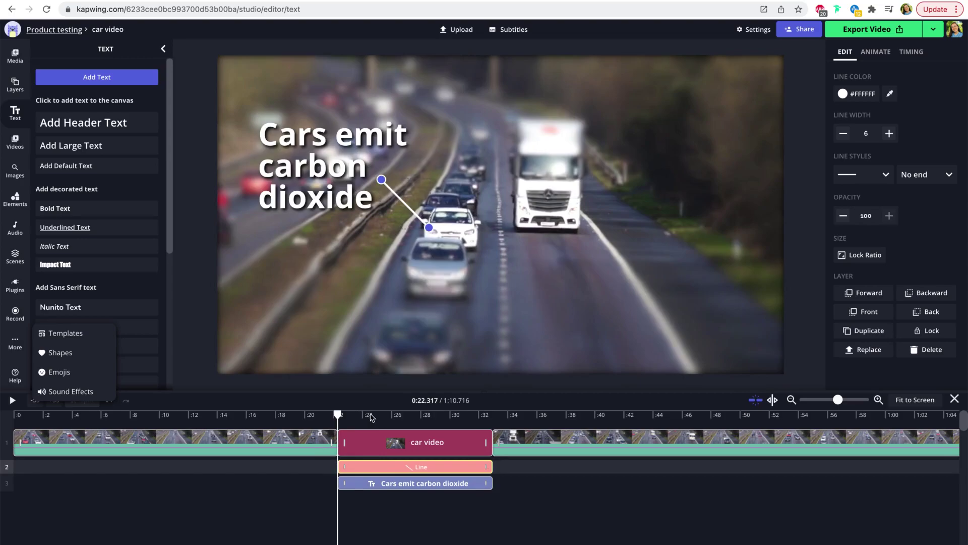
left_click_drag(371, 417, 308, 413)
key("space")
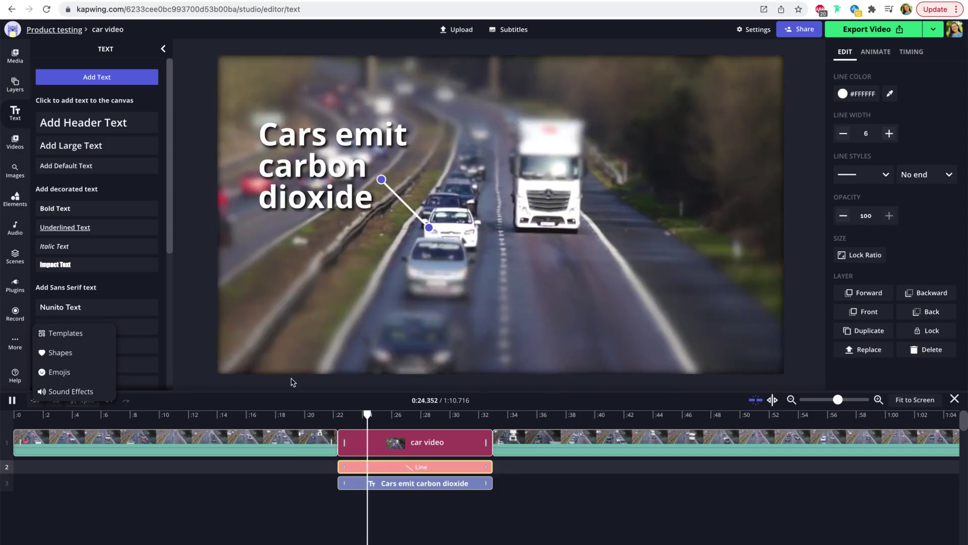
left_click(283, 393)
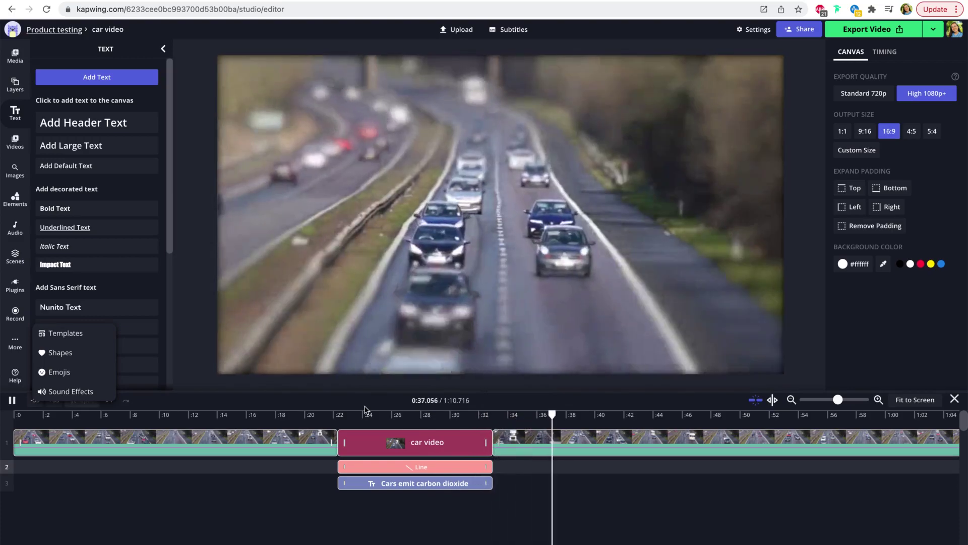
key("space")
left_click(412, 419)
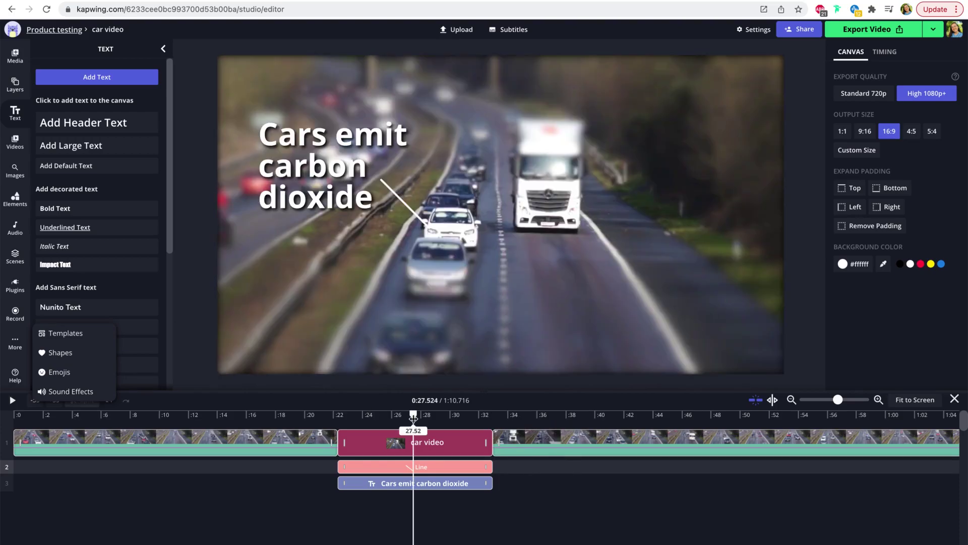
left_click_drag(412, 414, 434, 415)
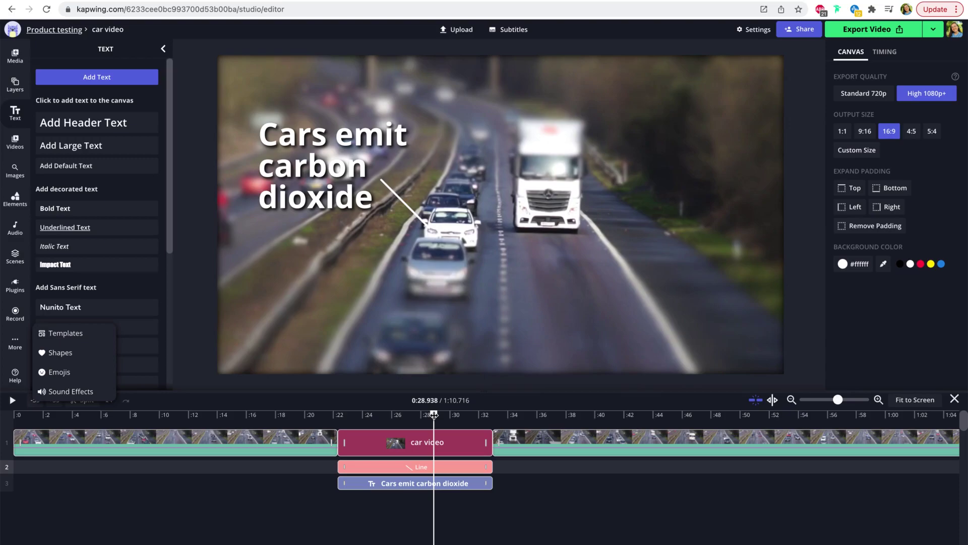
left_click(633, 414)
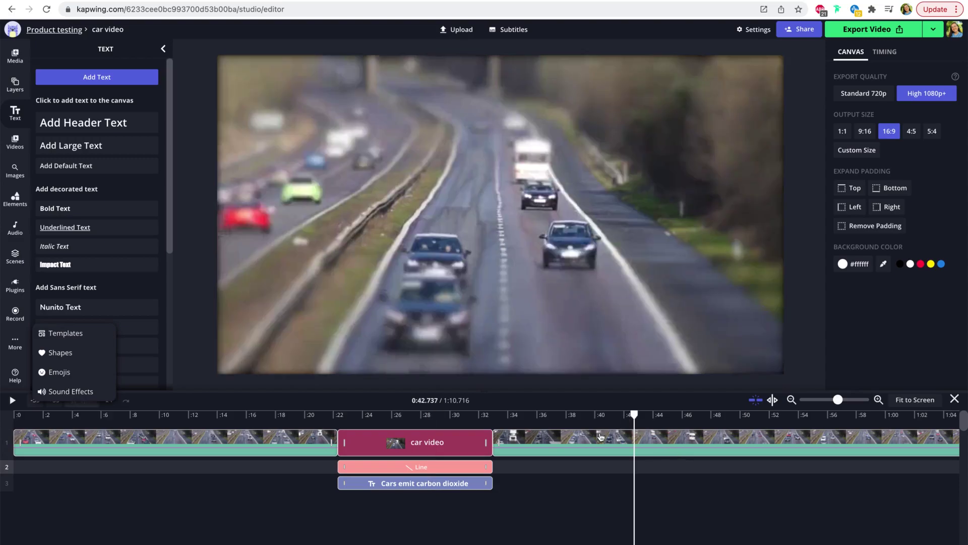
left_click_drag(633, 414, 442, 414)
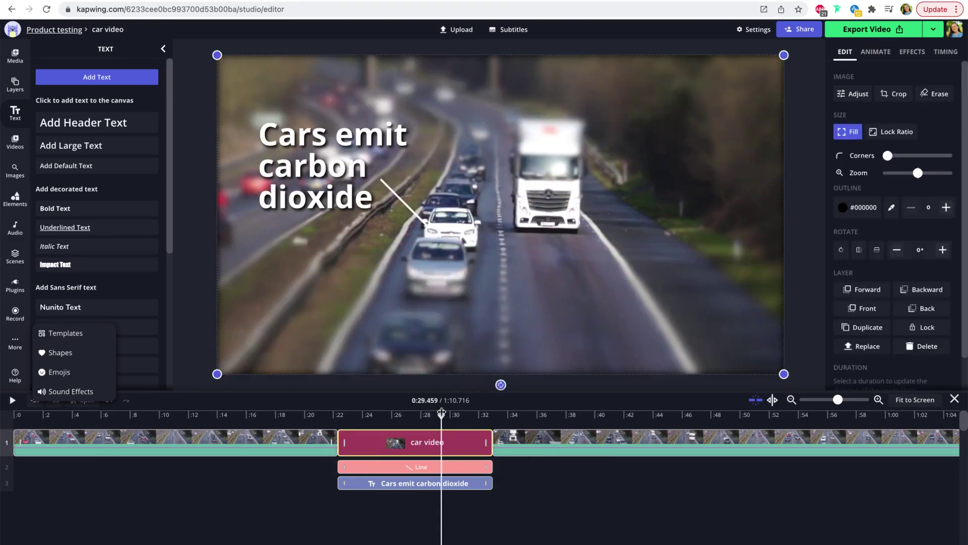
Place the playhead on the annotated frame at 0:29.756 and bring up the MP4/GIF/Image/MP3 export choices
left_click(241, 417)
left_click(396, 432)
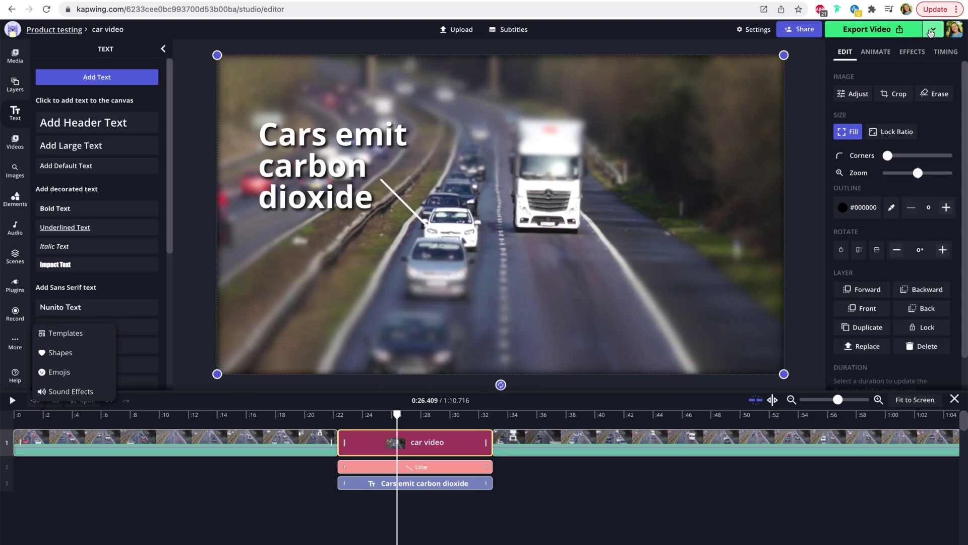
left_click(426, 415)
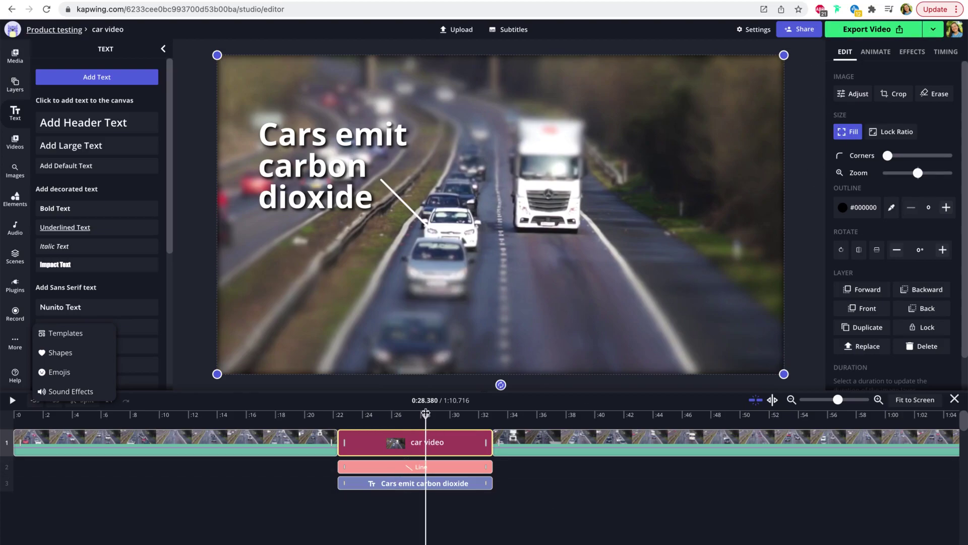
left_click(446, 415)
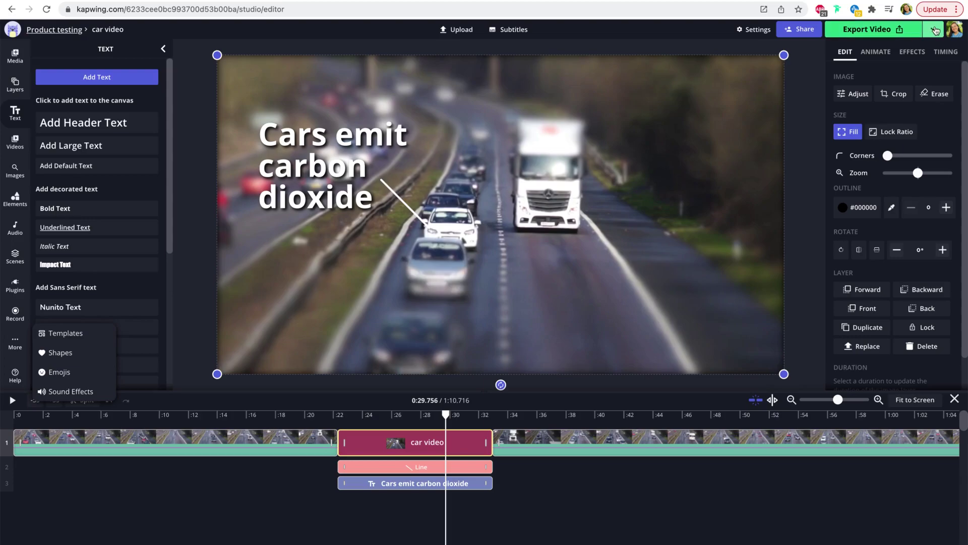
left_click(933, 29)
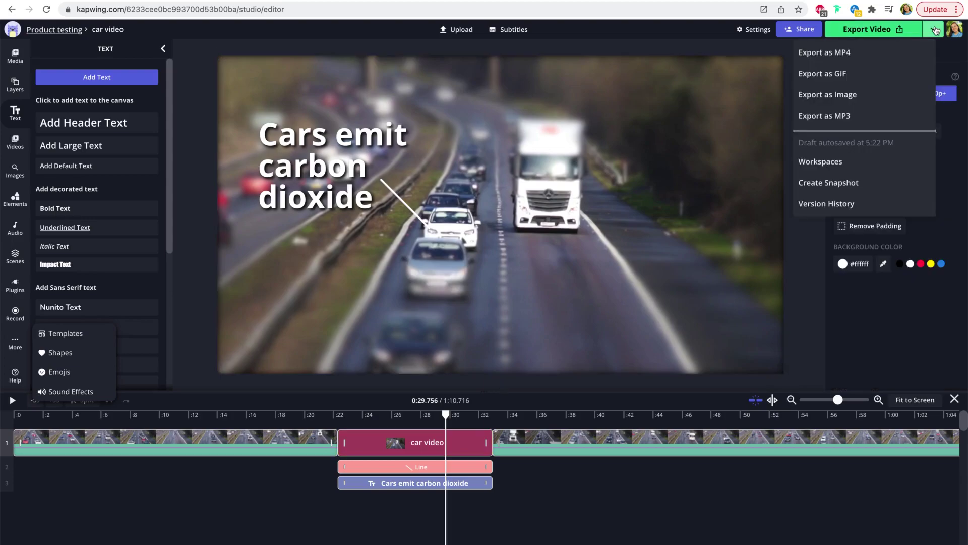
Export the annotated frame at 27.84 s as a JPEG image
left_click(838, 98)
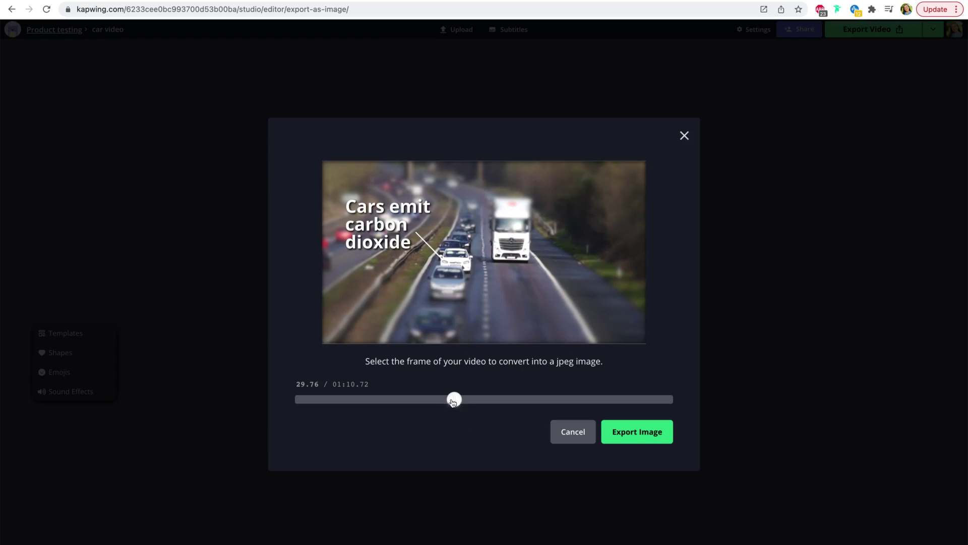
mouse_move(454, 402)
left_mouse_down()
mouse_move(594, 401)
mouse_move(443, 402)
left_mouse_up()
left_click(647, 429)
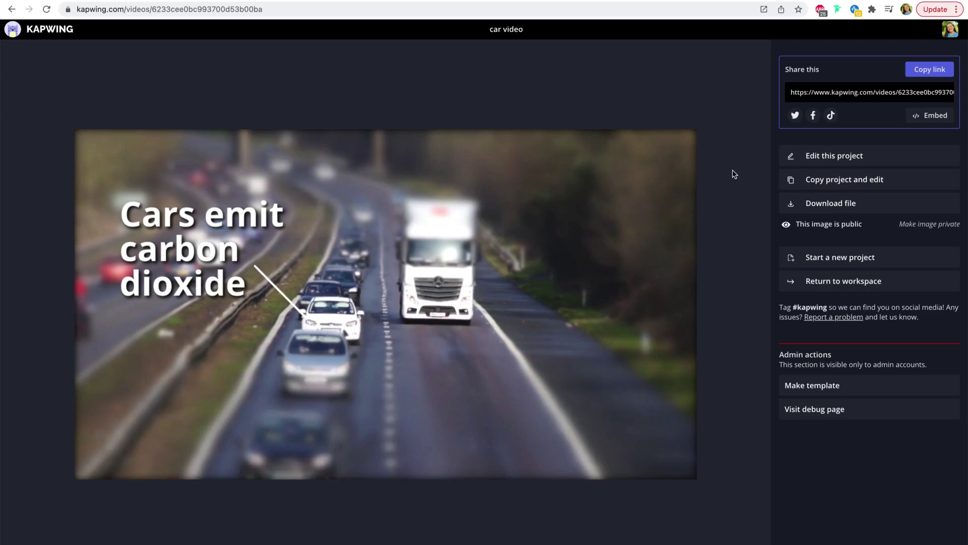
Copy the exported image's share link from the Share this box
left_click(929, 69)
left_click(909, 70)
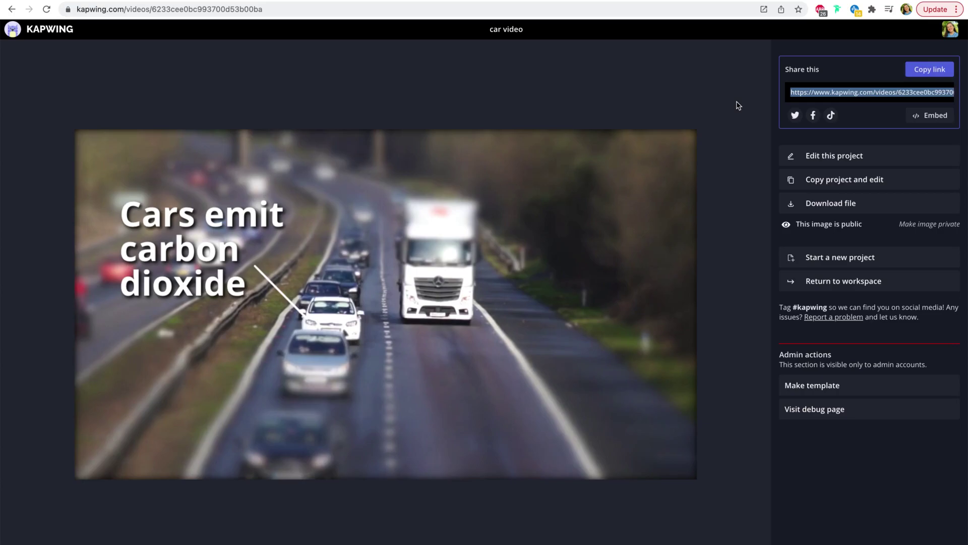